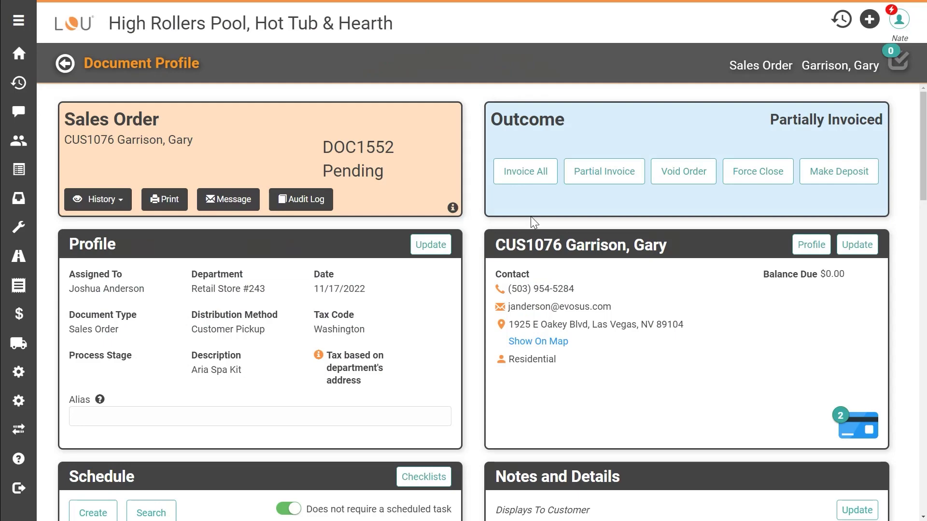
Start a $500.00 deposit on the Aria Spa Kit sales order, using the default payment on file.
{"action": "left_click_drag", "start_coordinate": [923, 108], "coordinate": [924, 381]}
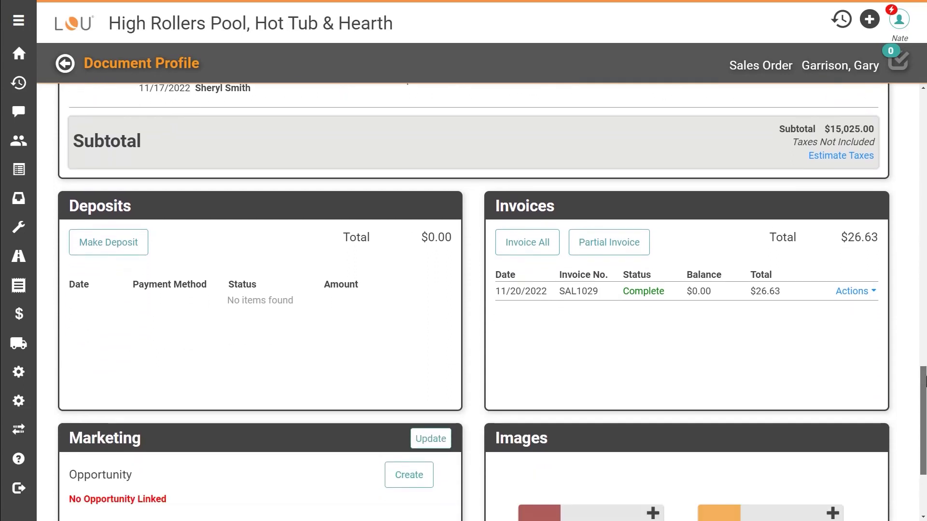
{"action": "left_click", "coordinate": [142, 256]}
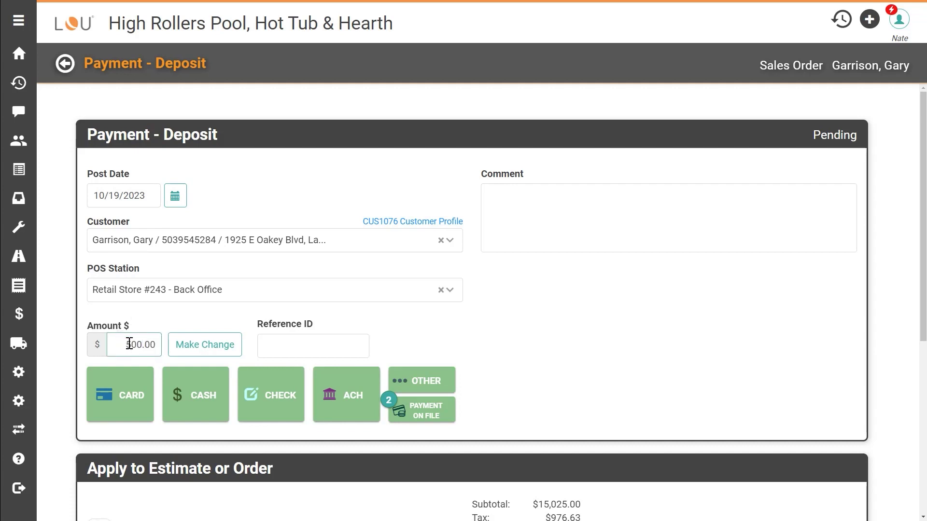
{"action": "left_click", "coordinate": [443, 421]}
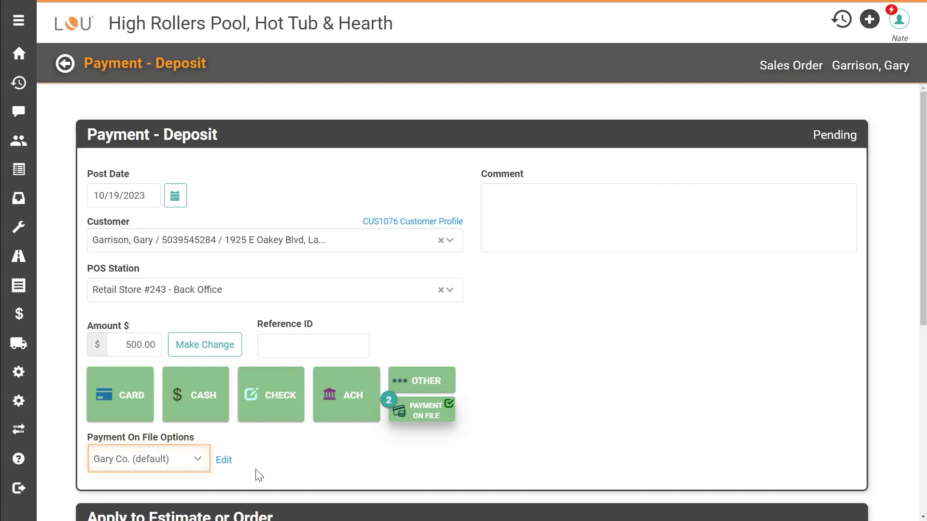
Save the deposit, confirm and pay it by ACH from the stored bank account, and open the ACH Clearing Search.
{"action": "scroll", "coordinate": [196, 476], "scroll_direction": "down", "scroll_amount": 7}
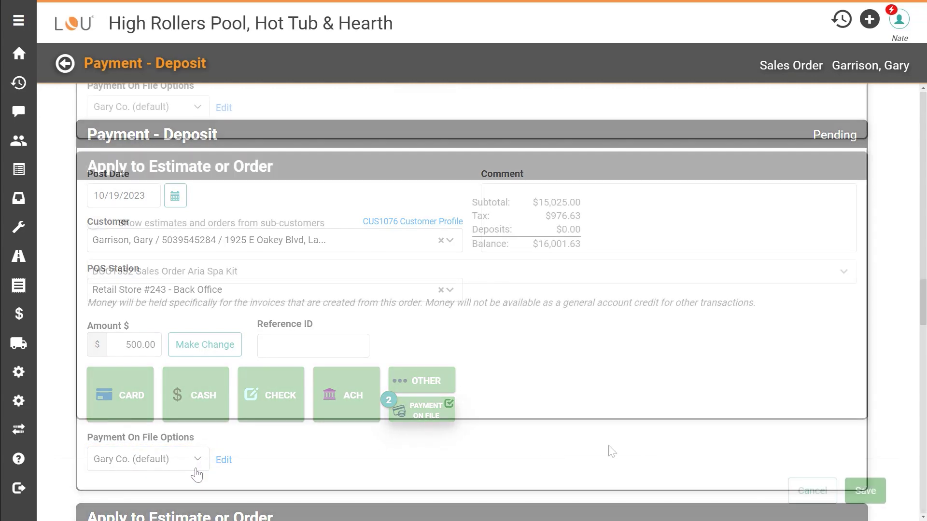
{"action": "left_click", "coordinate": [867, 492]}
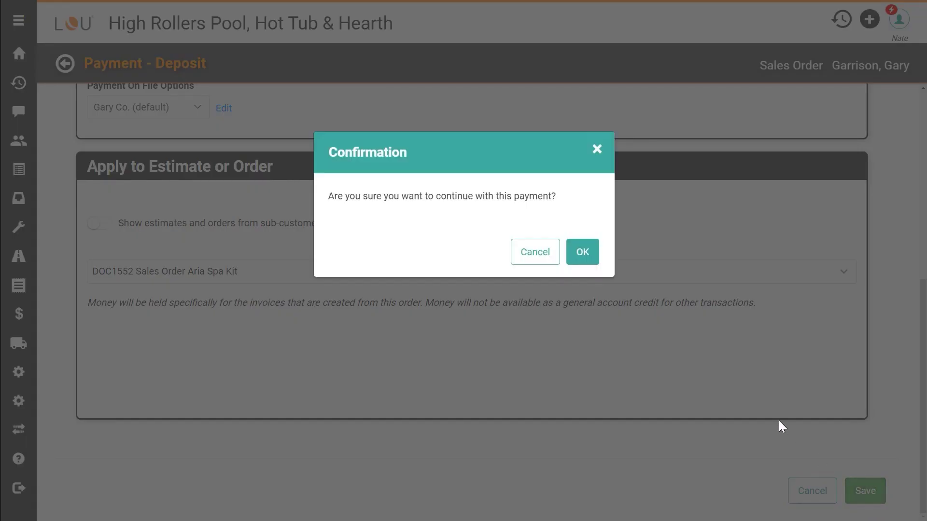
{"action": "left_click", "coordinate": [588, 262]}
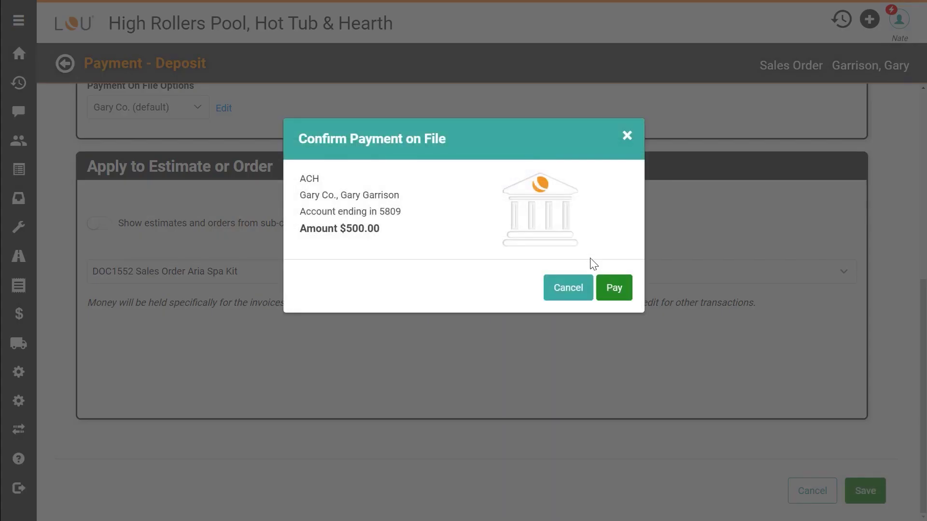
{"action": "left_click", "coordinate": [614, 288]}
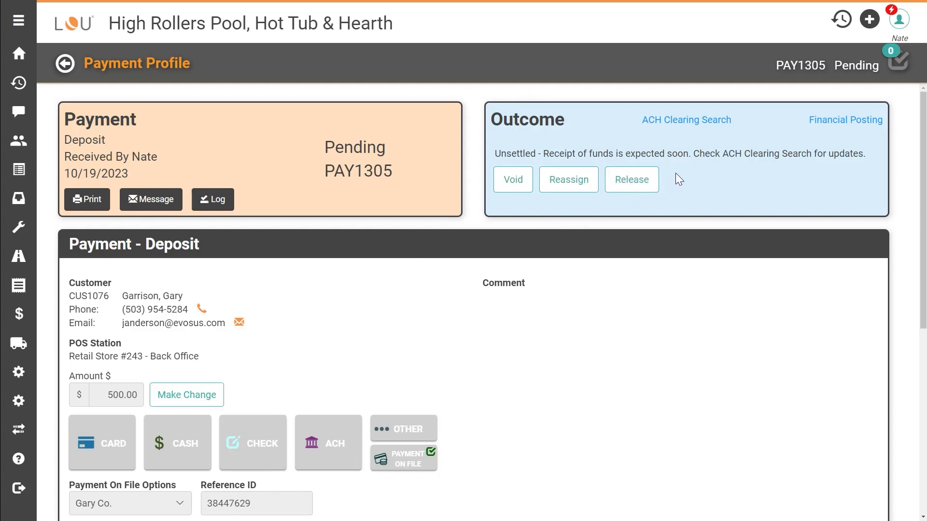
{"action": "left_click", "coordinate": [689, 128]}
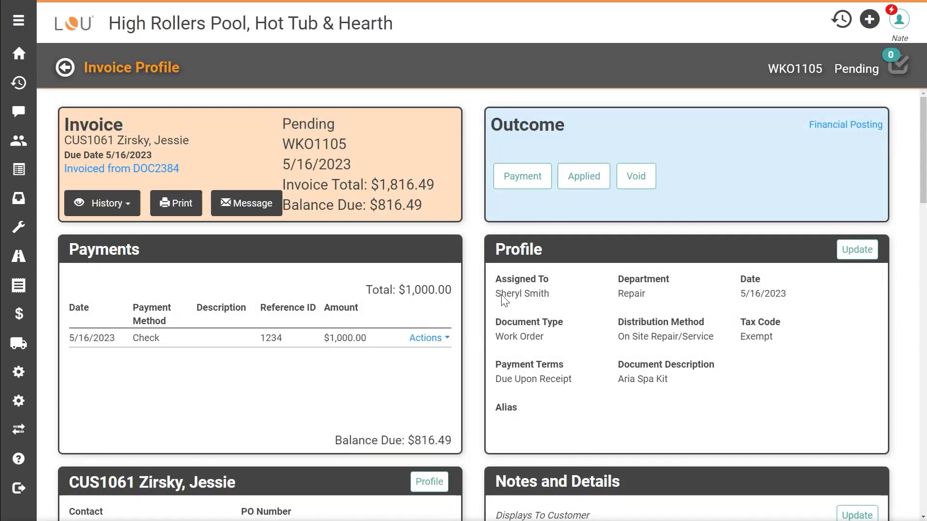
Create an on-account ACH payment of $816.49 for the pending work order invoice and confirm it.
{"action": "left_click", "coordinate": [536, 190]}
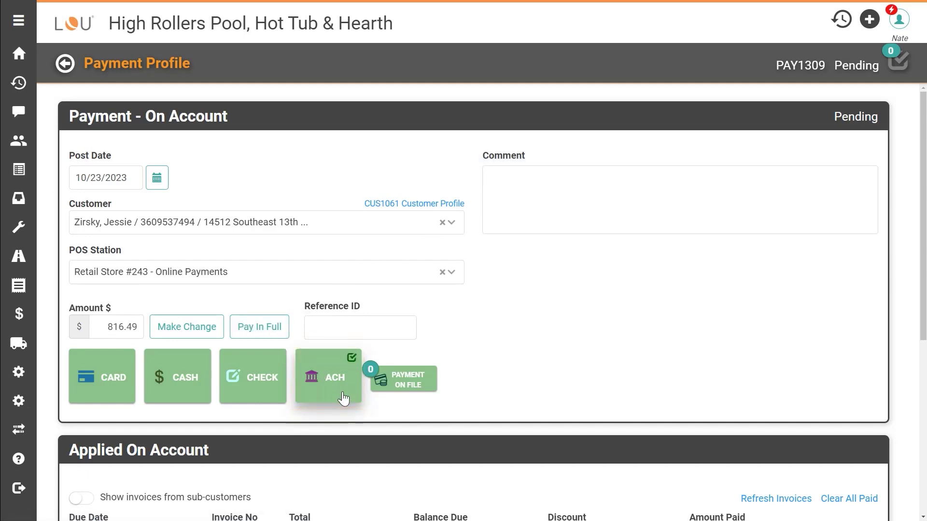
{"action": "scroll", "coordinate": [341, 399], "scroll_direction": "down", "scroll_amount": 5}
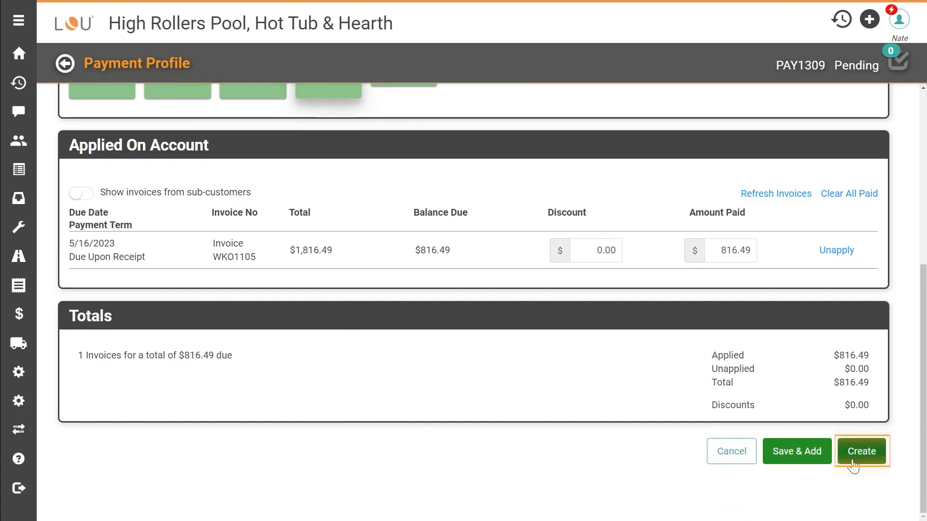
{"action": "left_click", "coordinate": [853, 461]}
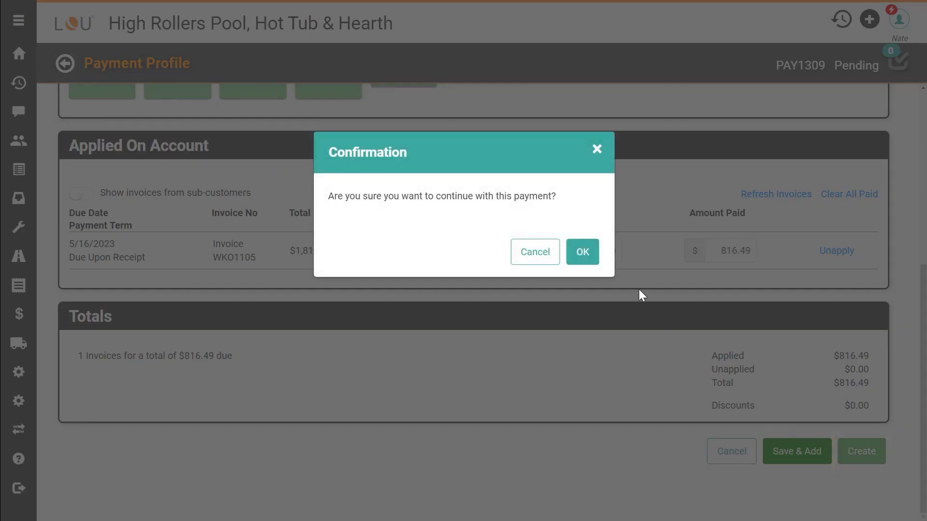
{"action": "left_click", "coordinate": [595, 261]}
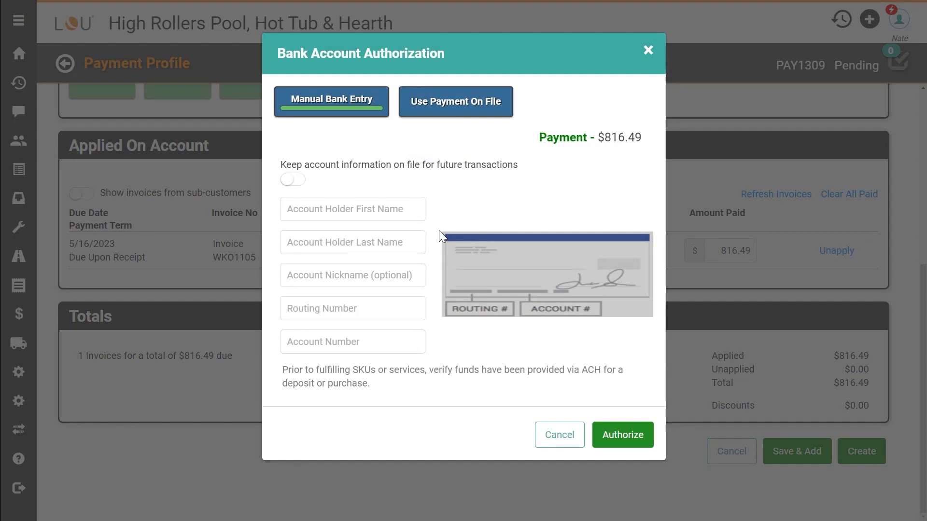
Keep the account on file, enter the account holder's name, account nickname, routing number and account number, and authorize the bank payment.
{"action": "left_click", "coordinate": [294, 181]}
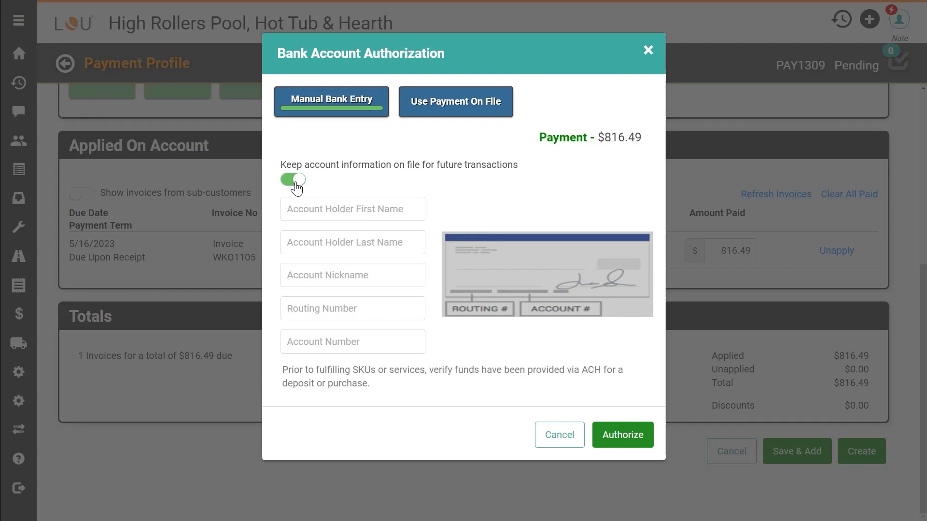
{"action": "left_click", "coordinate": [297, 211]}
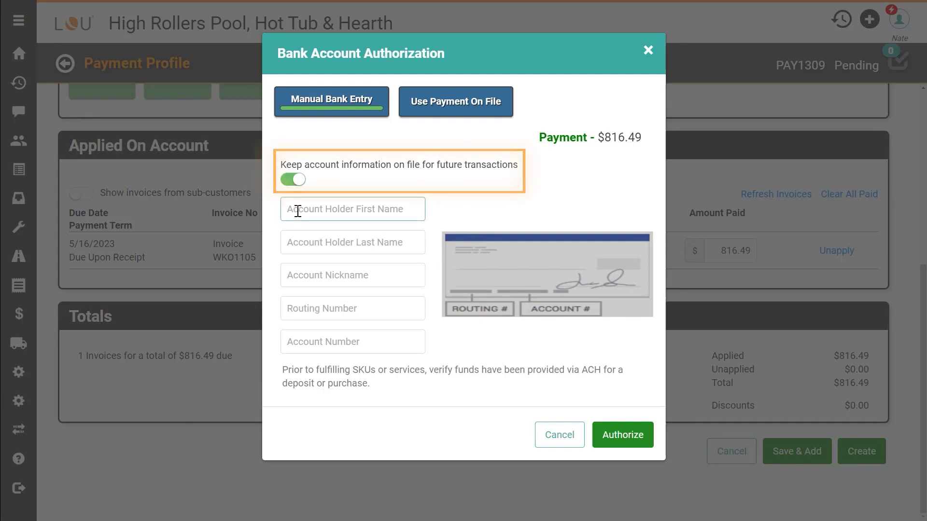
{"action": "type", "text": "Jessie"}
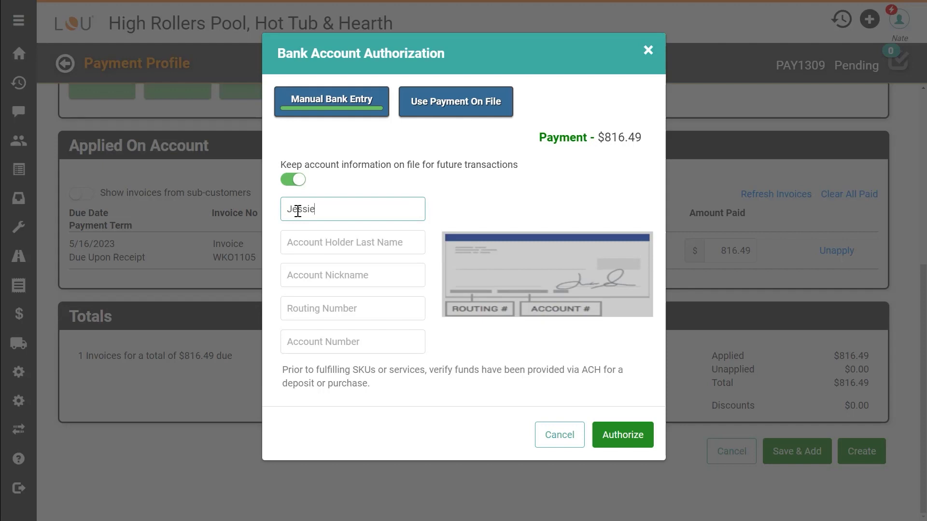
{"action": "key", "text": "Tab"}
{"action": "type", "text": "Z"}
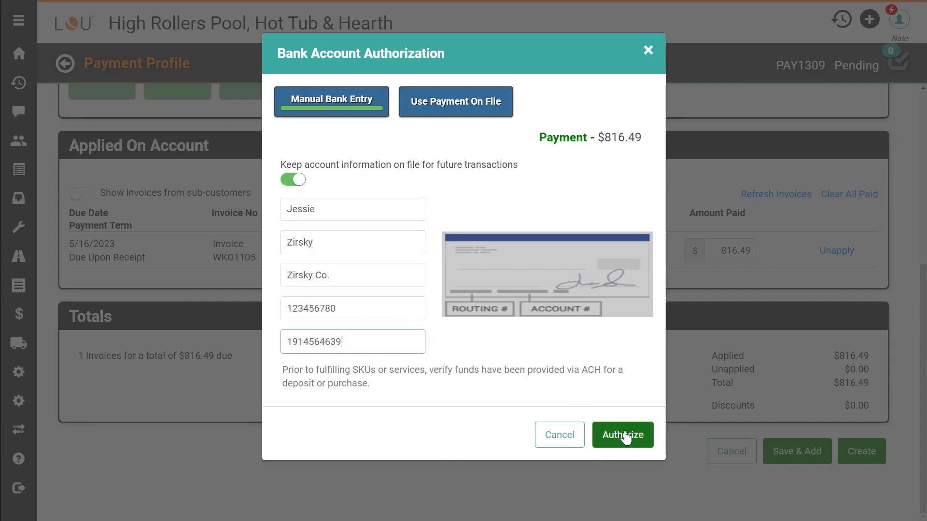
{"action": "left_click", "coordinate": [642, 448]}
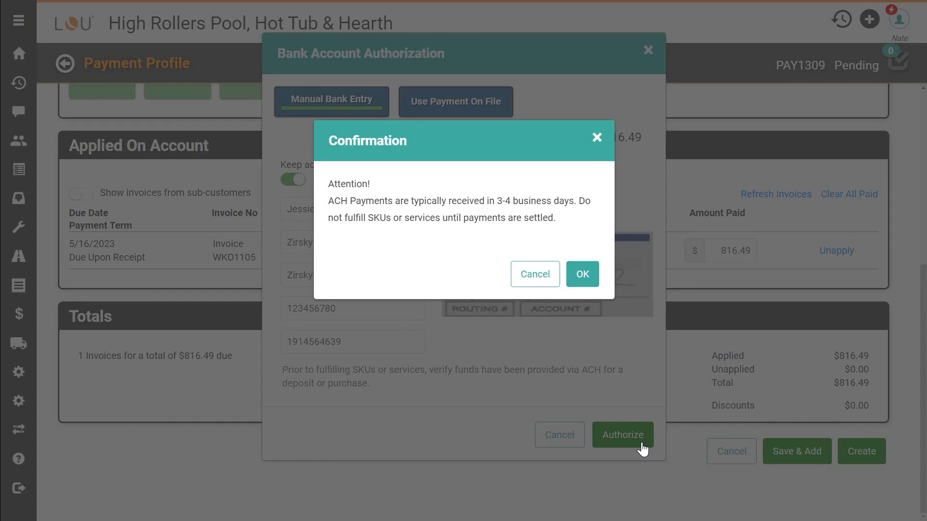
{"action": "left_click", "coordinate": [583, 288]}
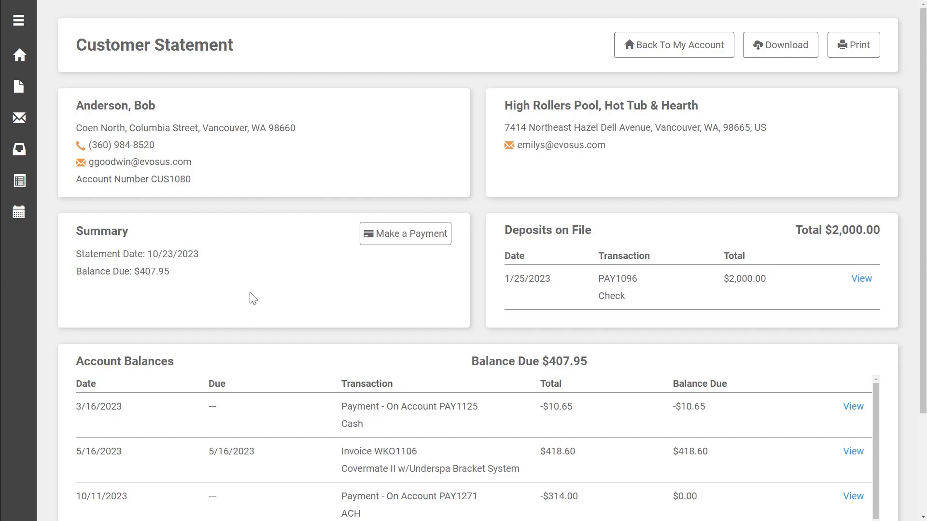
In the customer portal, pay the statement balance of $407.95 by ACH, entering the account holder's name, nickname, routing number and account number.
{"action": "left_click", "coordinate": [405, 240]}
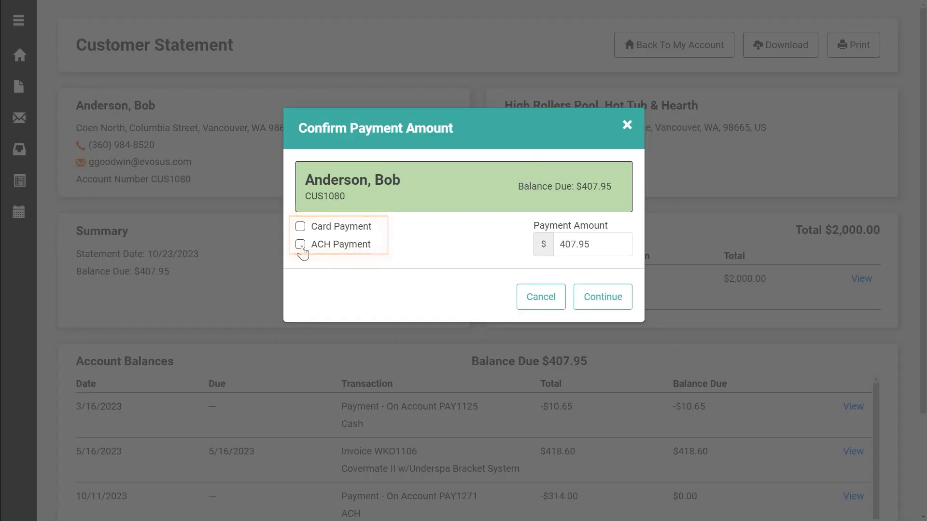
{"action": "left_click", "coordinate": [300, 245]}
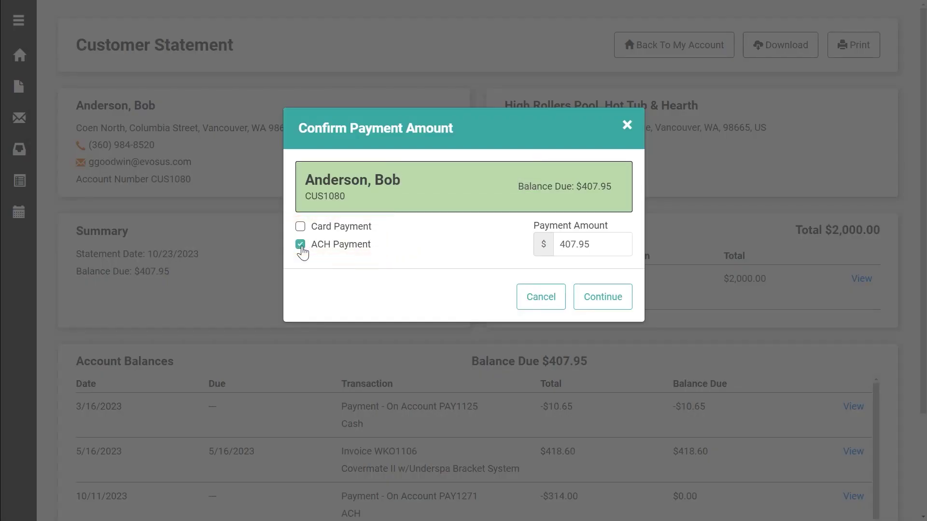
{"action": "left_click", "coordinate": [609, 308]}
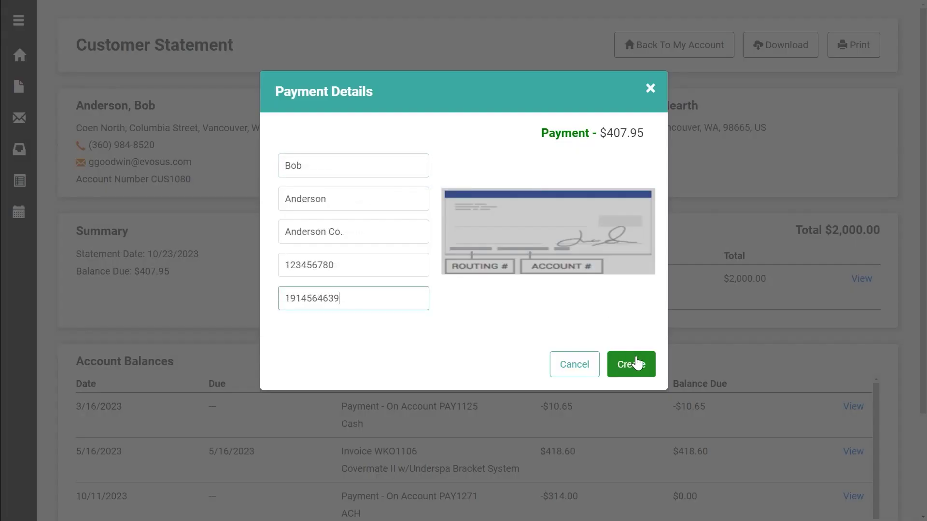
{"action": "left_click", "coordinate": [644, 373]}
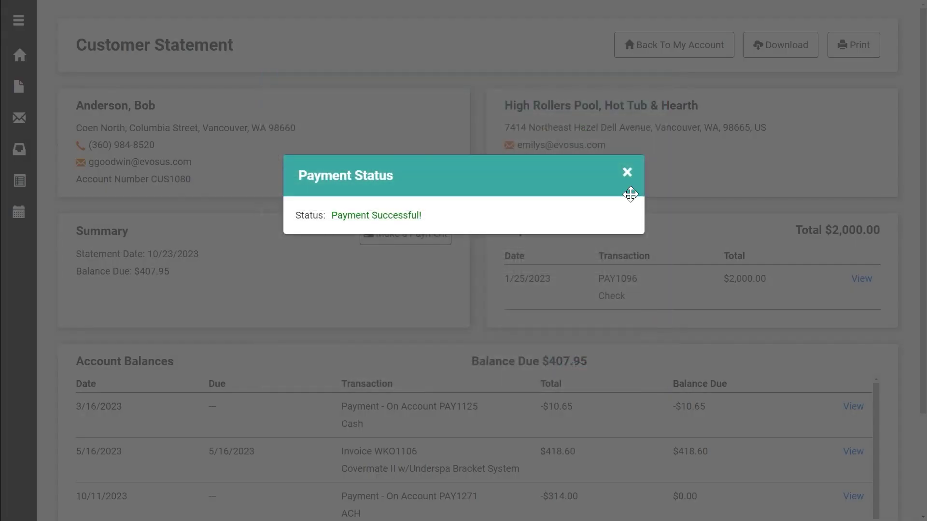
{"action": "left_click", "coordinate": [627, 172]}
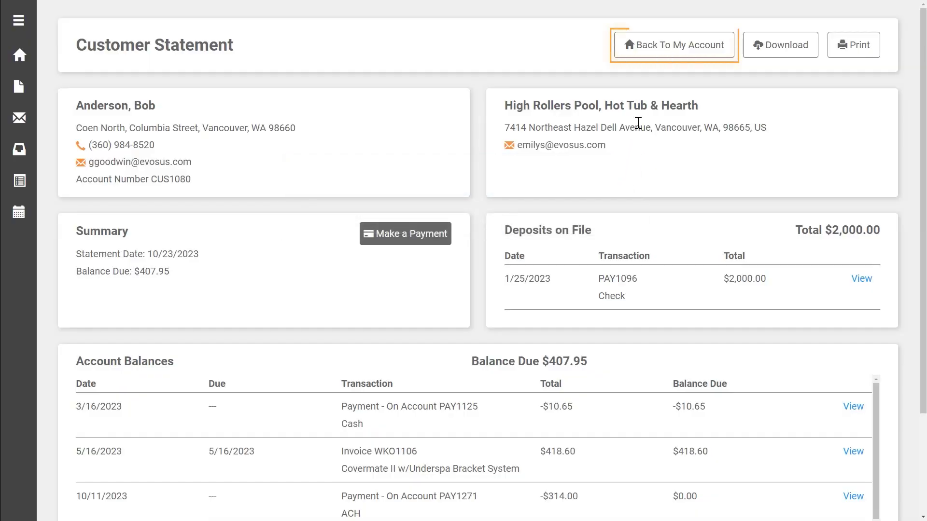
Return to My Account, start adding a bank account under Payments on File, and accept the terms and conditions.
{"action": "left_click", "coordinate": [654, 55]}
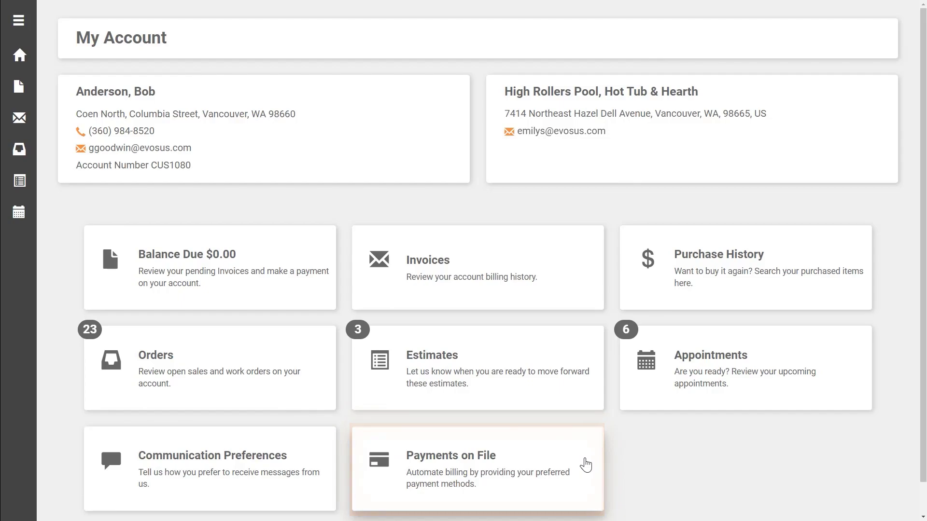
{"action": "left_click", "coordinate": [585, 466]}
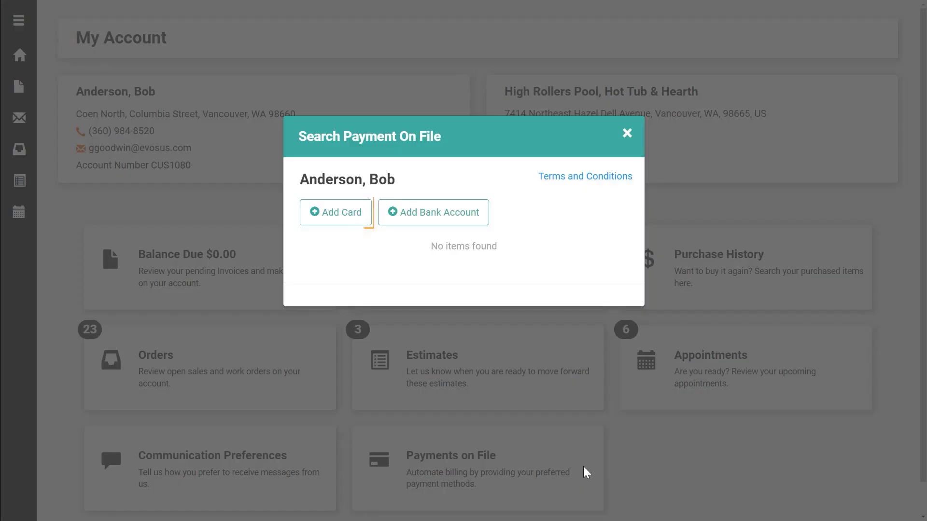
{"action": "left_click", "coordinate": [485, 223]}
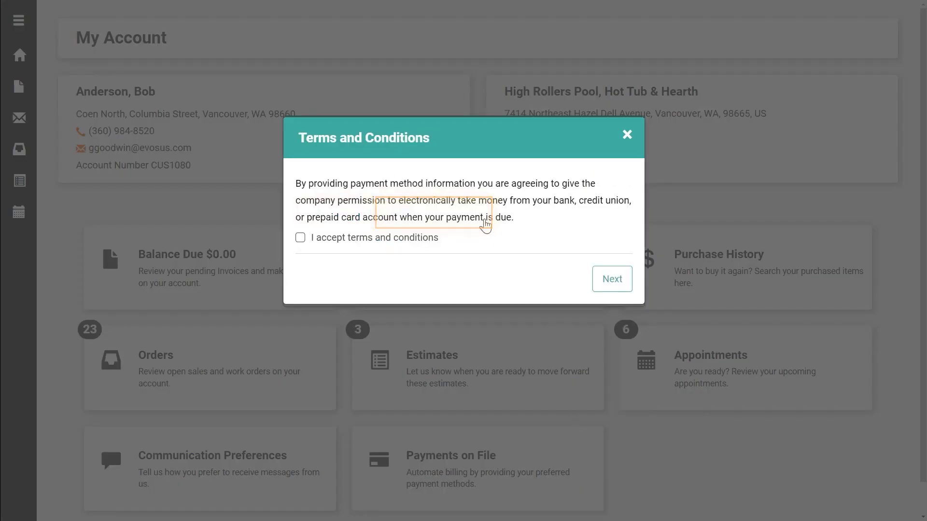
{"action": "left_click", "coordinate": [609, 286]}
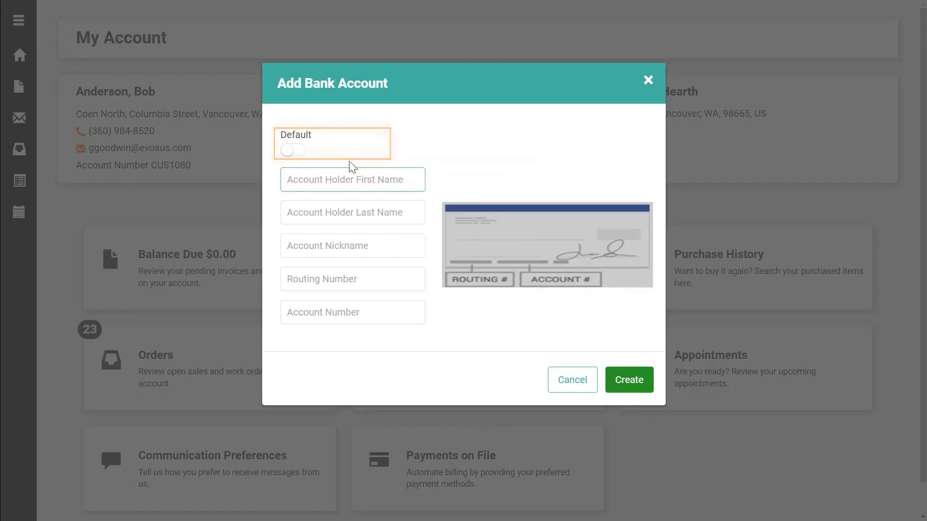
Make the bank account the default, enter the account holder's name, nickname, routing number and account number, and create it.
{"action": "left_click", "coordinate": [291, 150]}
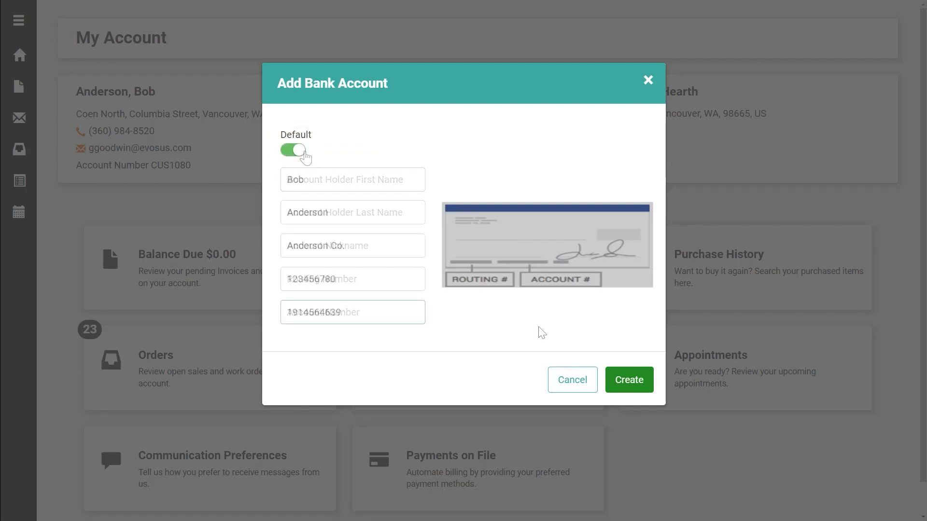
{"action": "left_click", "coordinate": [628, 391]}
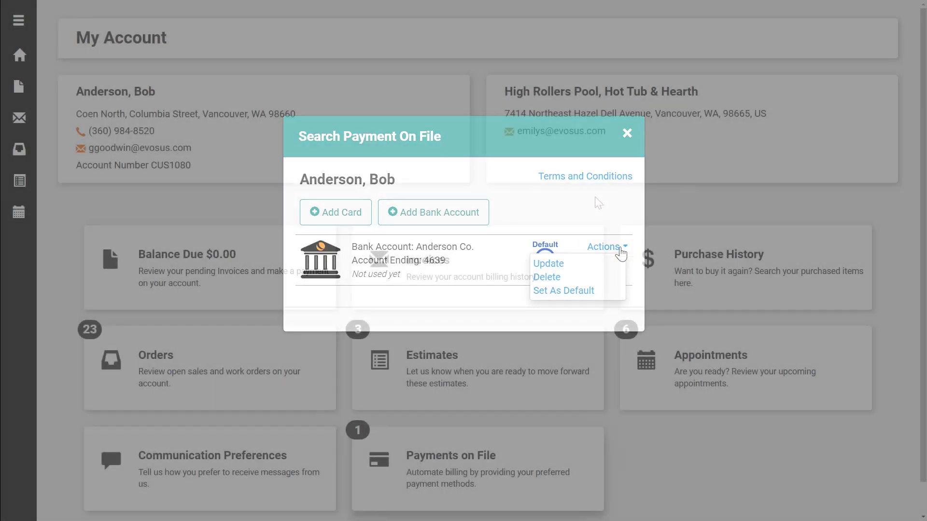
{"action": "left_click", "coordinate": [488, 383]}
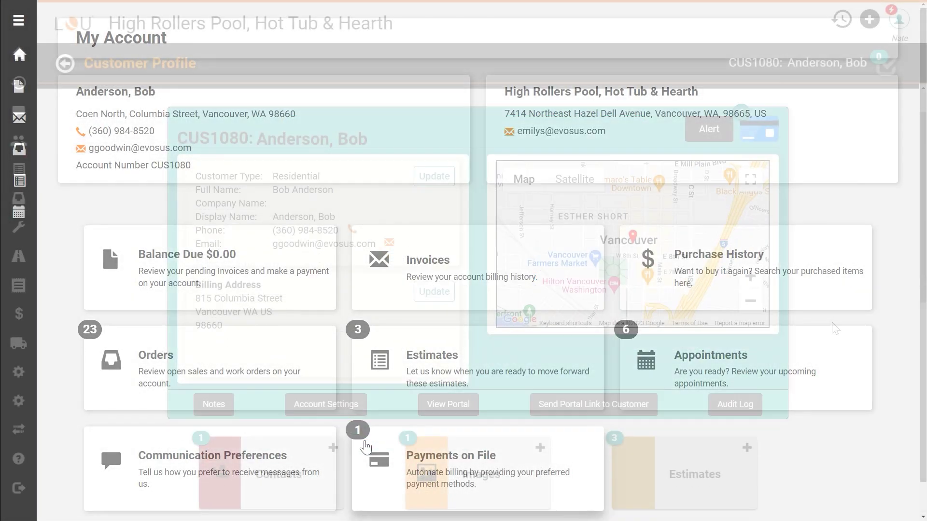
Start an On Account payment from the customer's profile, select payment on file, and open the list of stored payment methods.
{"action": "scroll", "coordinate": [836, 329], "scroll_direction": "down", "scroll_amount": 8}
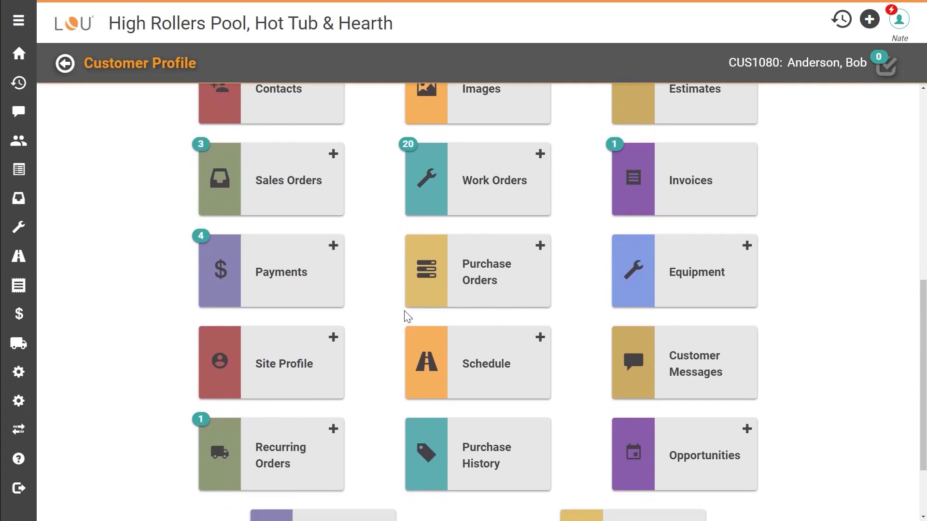
{"action": "left_click", "coordinate": [333, 249]}
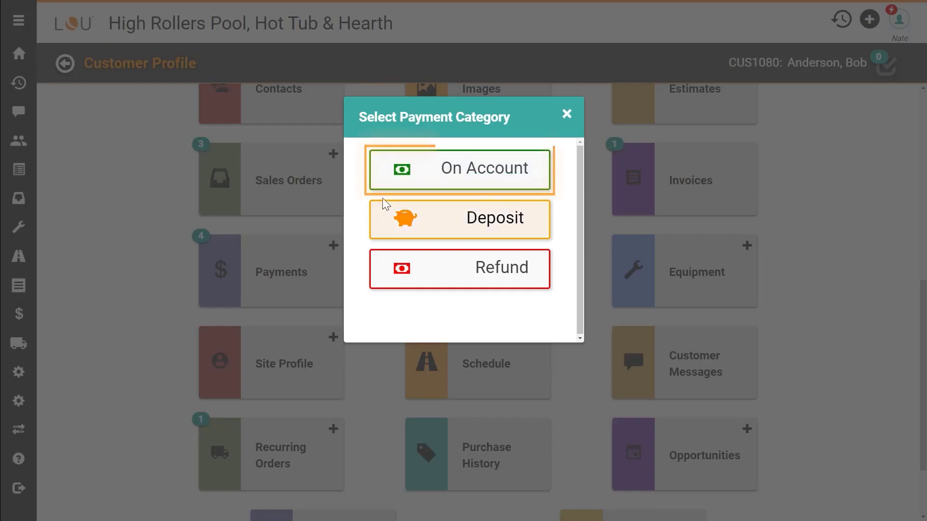
{"action": "left_click", "coordinate": [418, 183]}
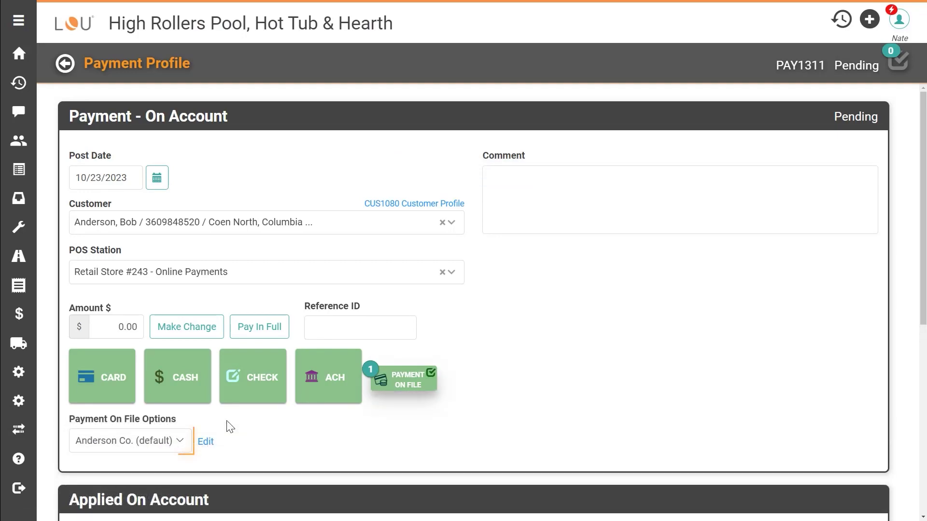
{"action": "left_click", "coordinate": [180, 447]}
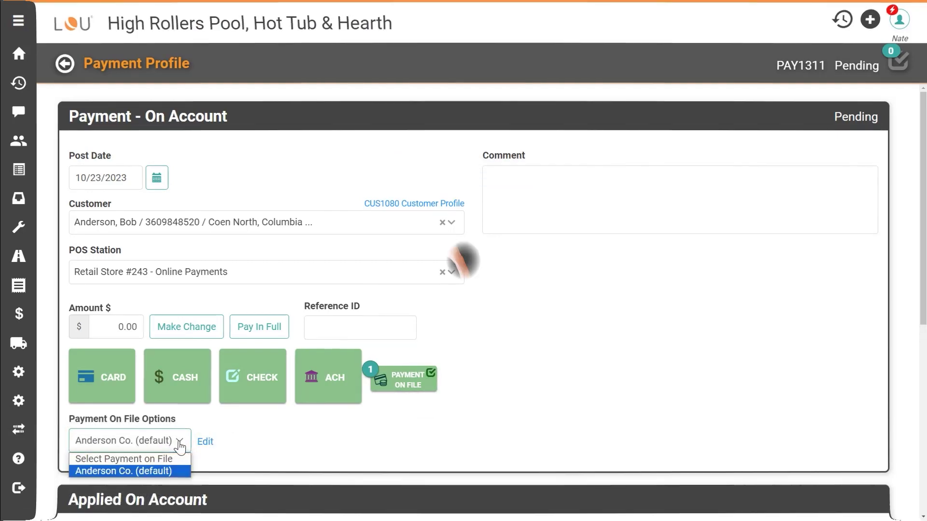